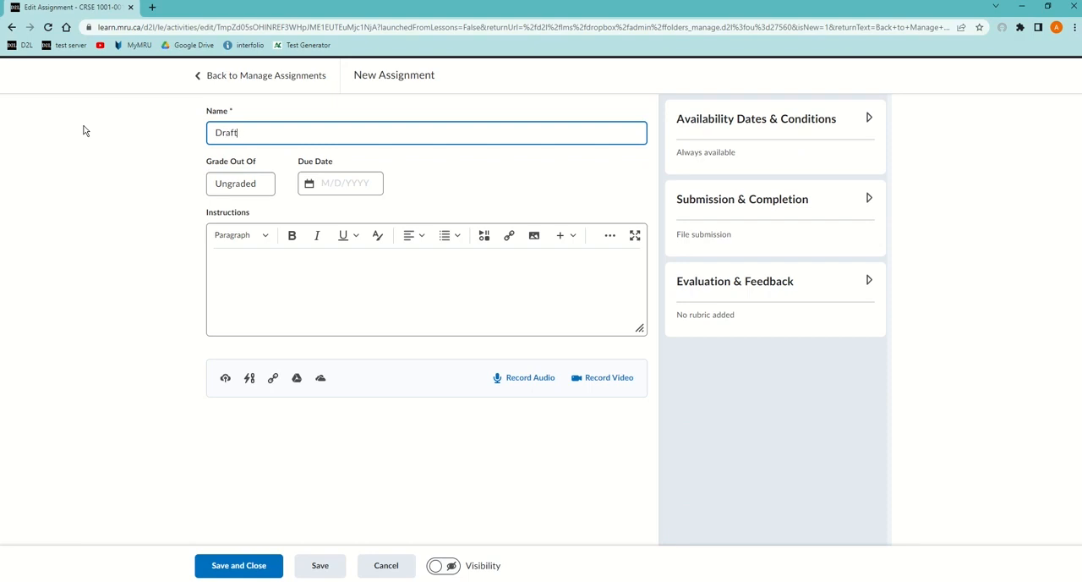
Name the assignment "Draft check Turnitin" and enter the instructions "first three attempts checked immediately, rest after 24 hrs, not graded"
type("check Turnitin")
left_click(852, 201)
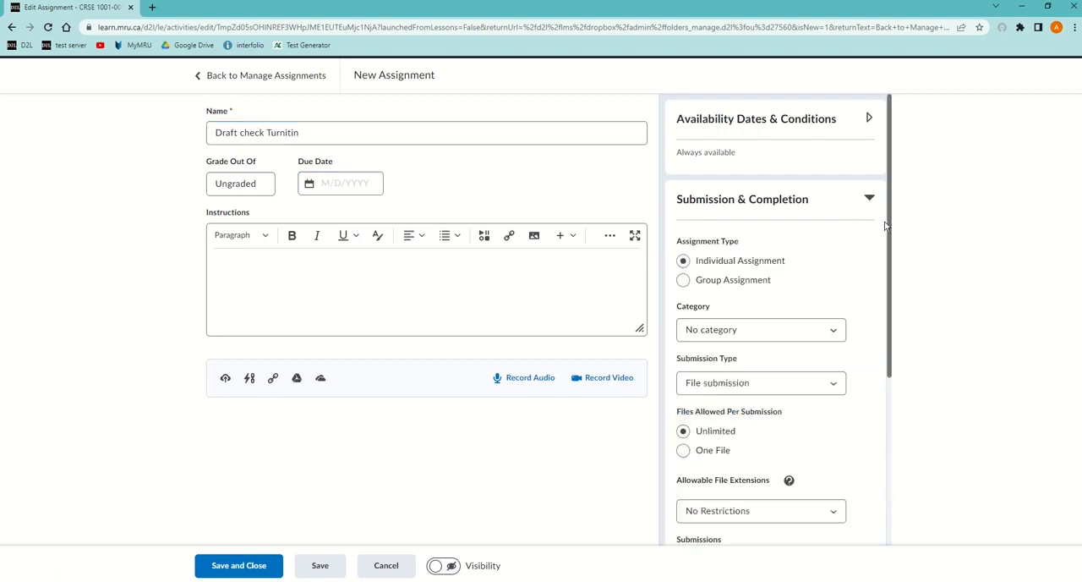
left_click(868, 199)
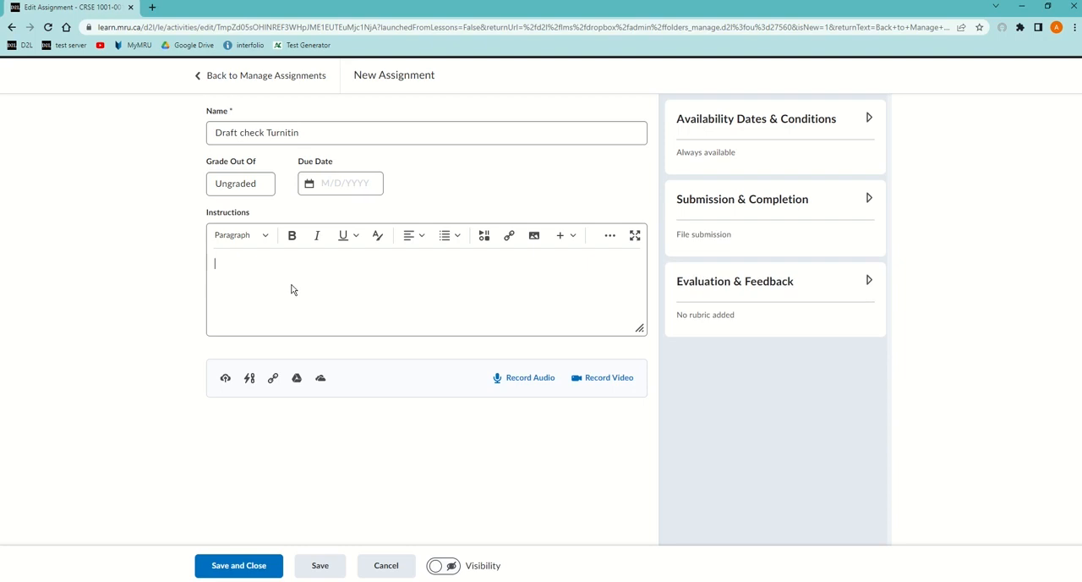
type("first three attempts checked immediately, rest after 24 hrs, not graded")
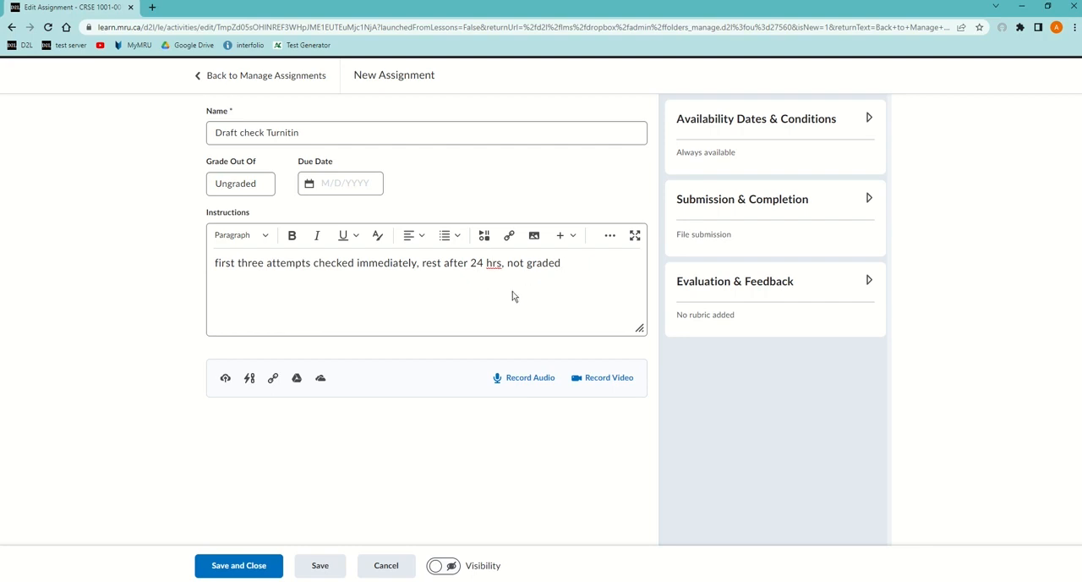
Enable the Turnitin Similarity Report for this folder and allow learners to see similarity scores in their submission folder
left_click(868, 279)
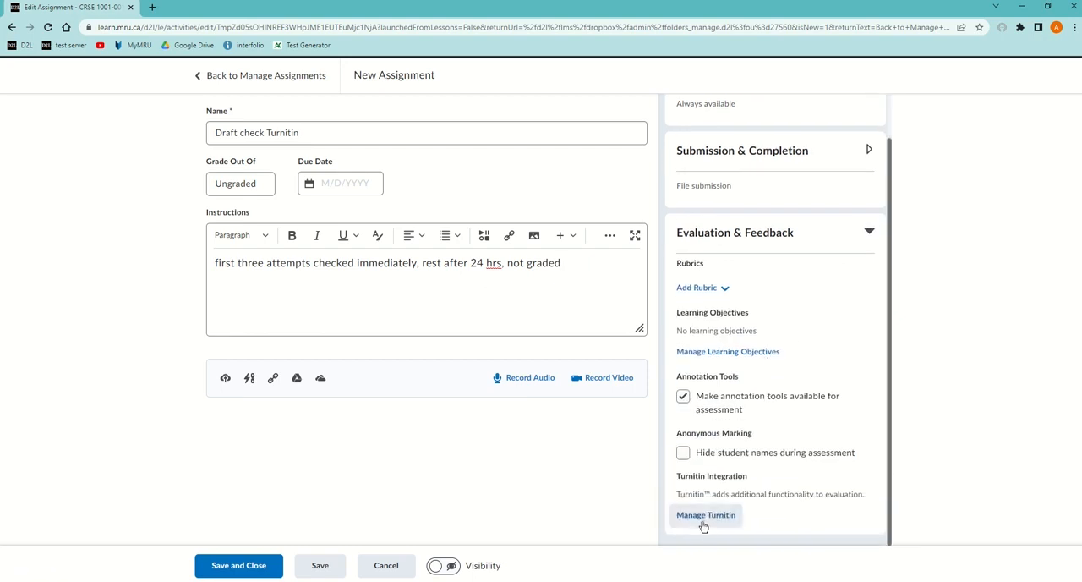
left_click(705, 515)
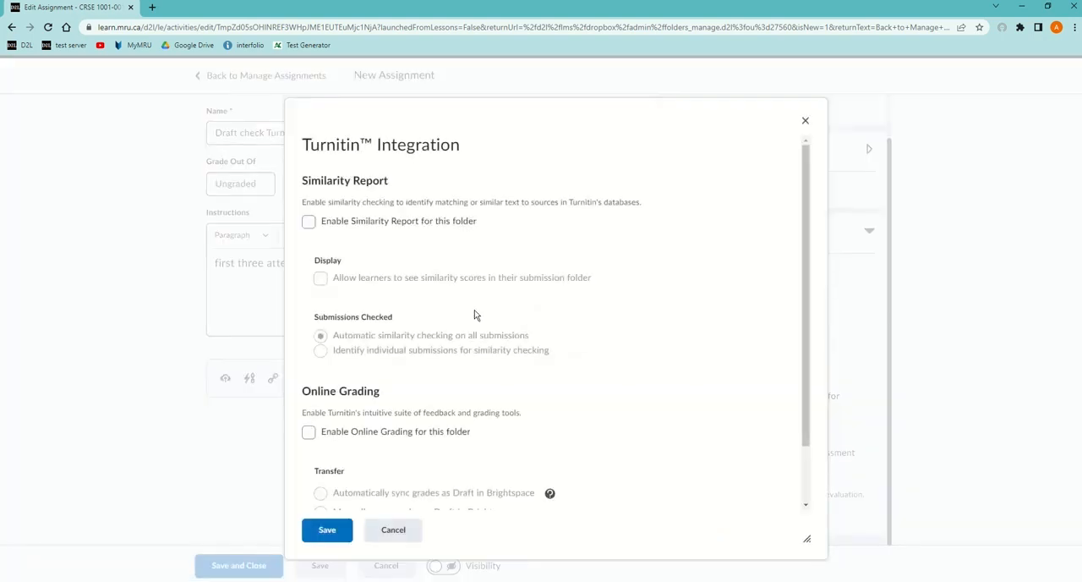
left_click(309, 223)
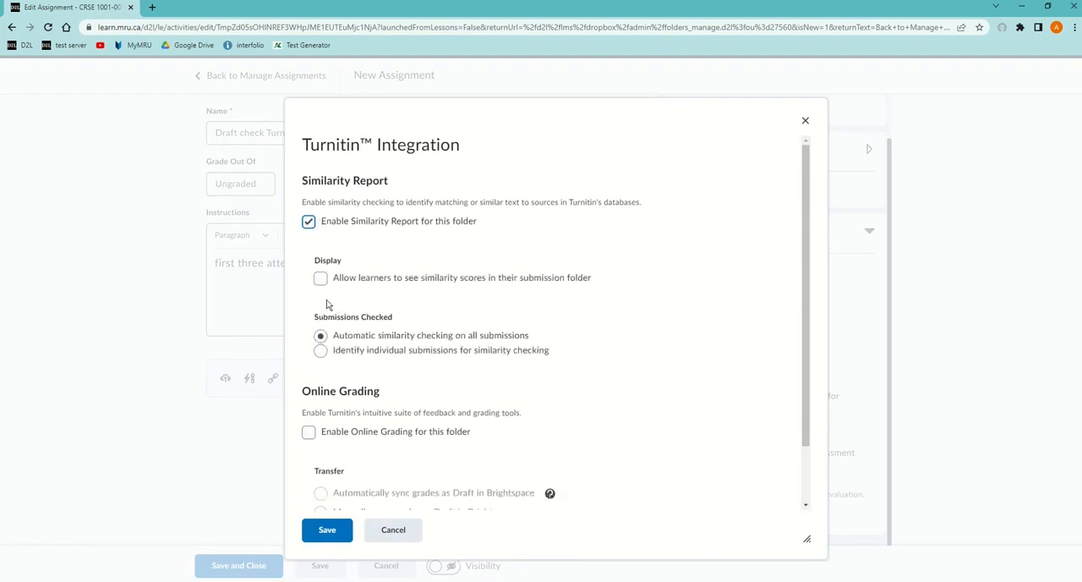
left_click(320, 279)
scroll(422, 369, "down", 2)
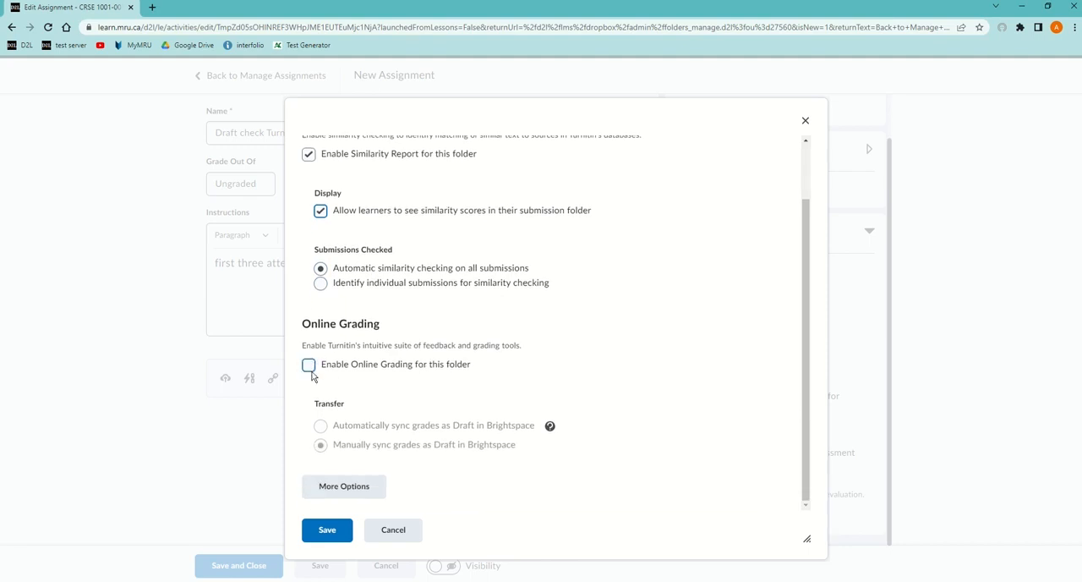
scroll(413, 365, "up", 2)
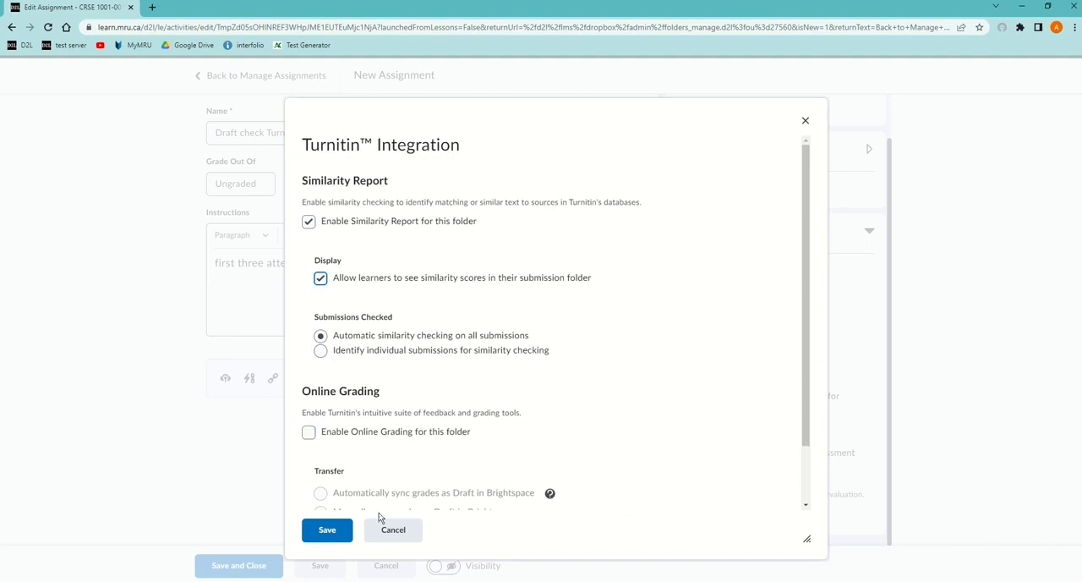
Review Turnitin's optional settings for paper storage, grammar checking, comparison sources and similarity exclusions, and submit them
scroll(370, 495, "down", 2)
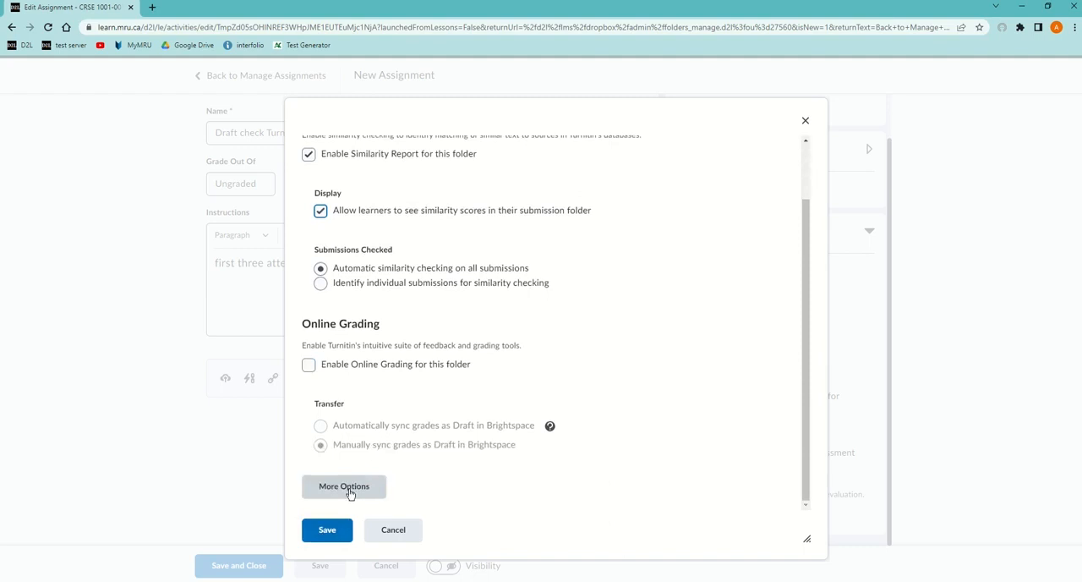
left_click(350, 488)
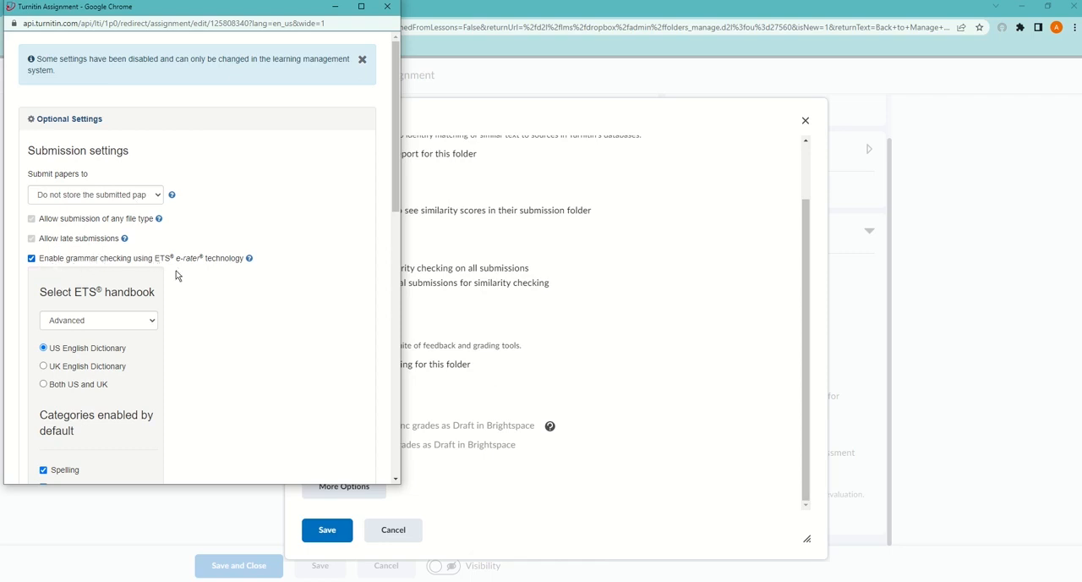
scroll(176, 275, "down", 1)
scroll(176, 274, "down", 2)
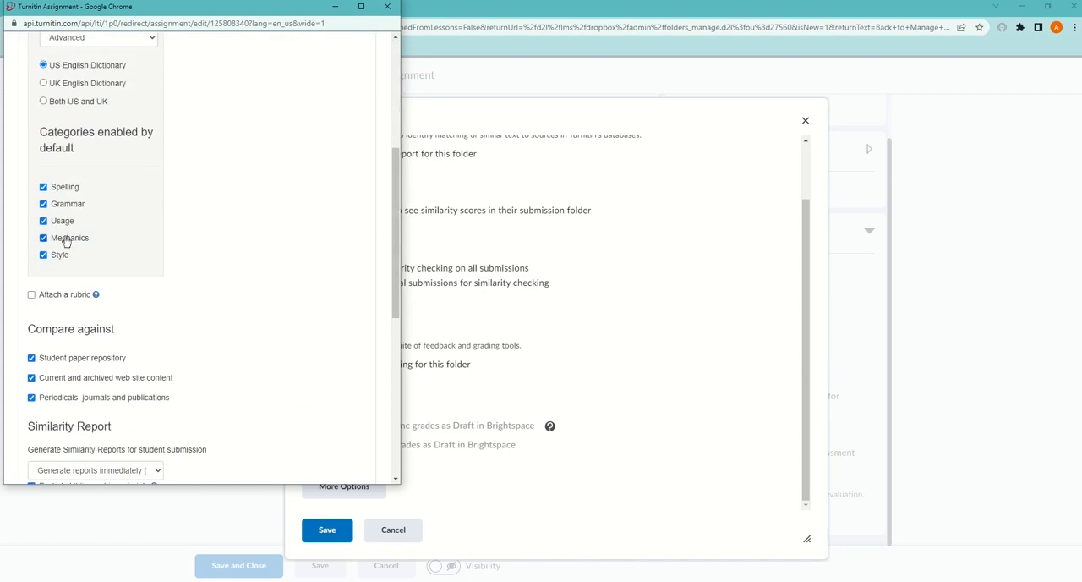
scroll(168, 309, "down", 2)
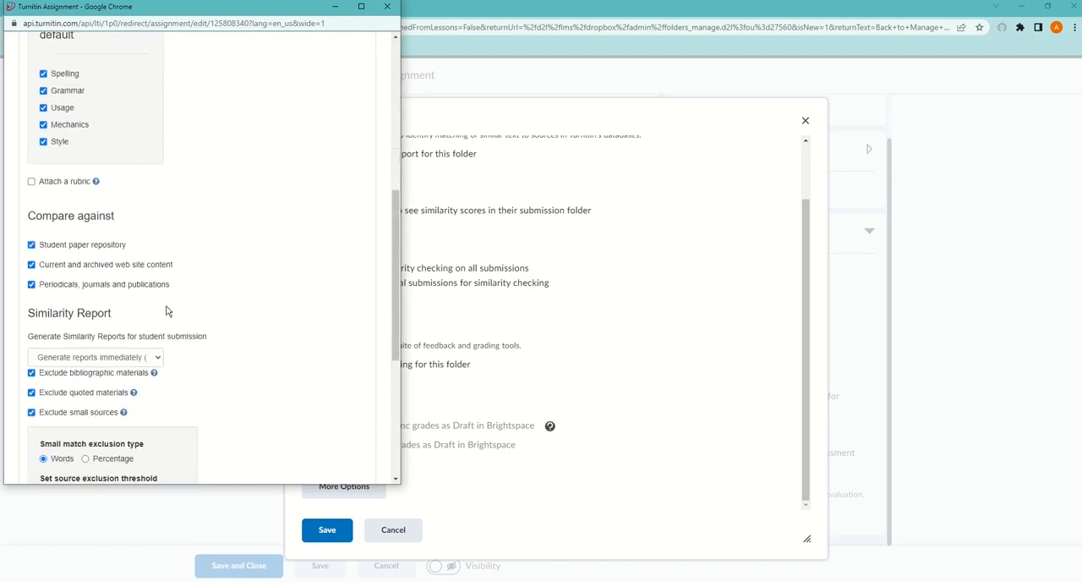
scroll(169, 309, "down", 1)
scroll(173, 267, "down", 1)
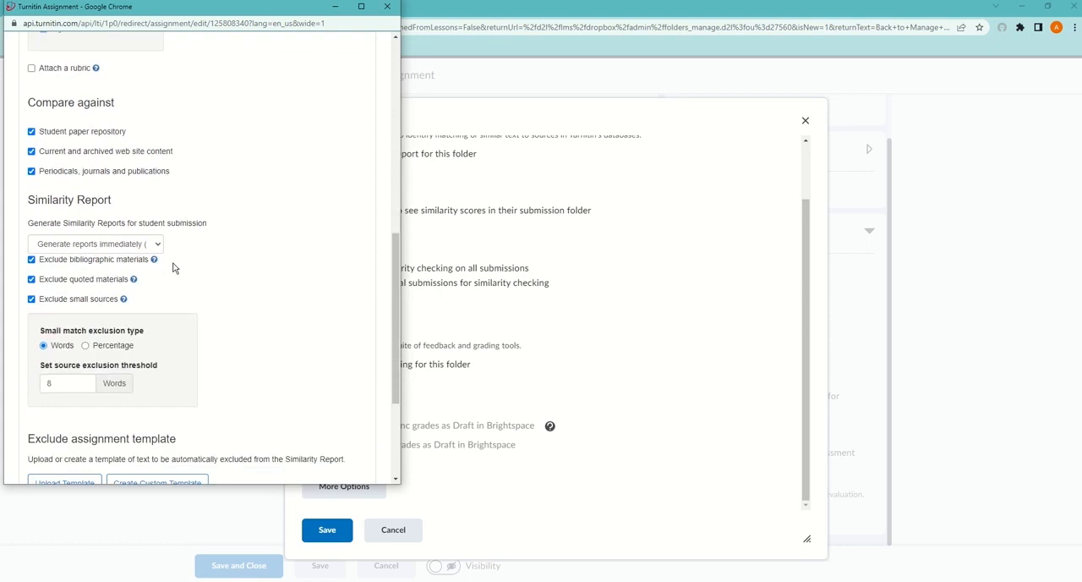
scroll(173, 267, "down", 3)
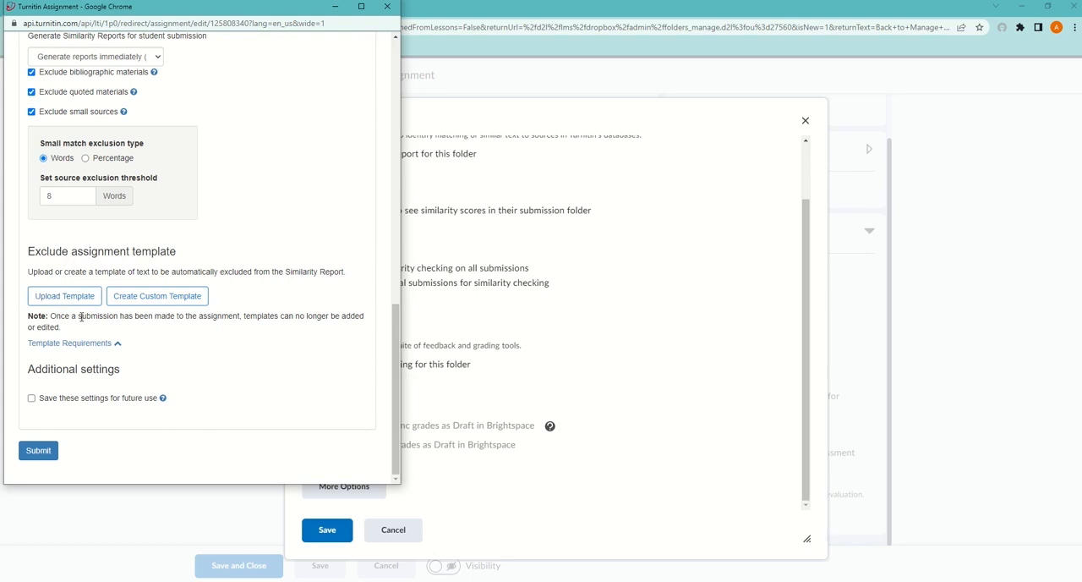
left_click(39, 451)
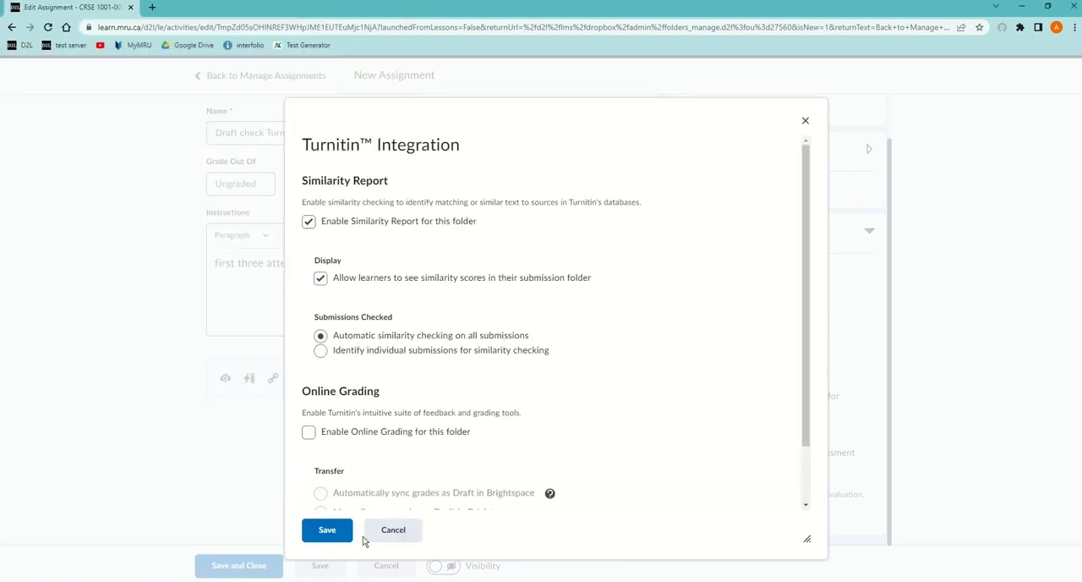
Save the Turnitin integration settings, make the draft check assignment visible, and save and close it
left_click(330, 533)
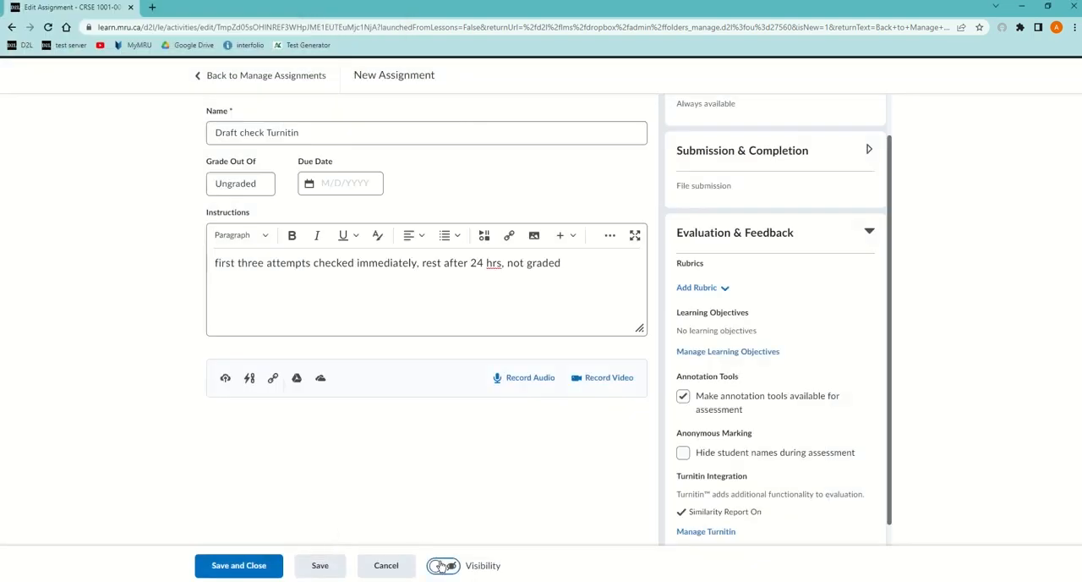
left_click(447, 566)
left_click(239, 568)
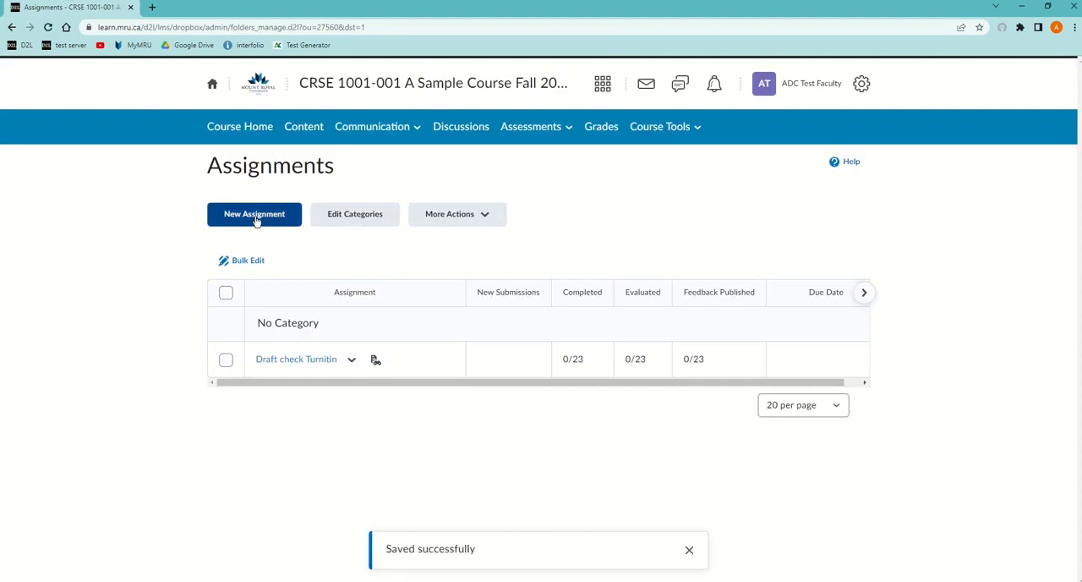
Create a new assignment named "Term Paper"
left_click(253, 218)
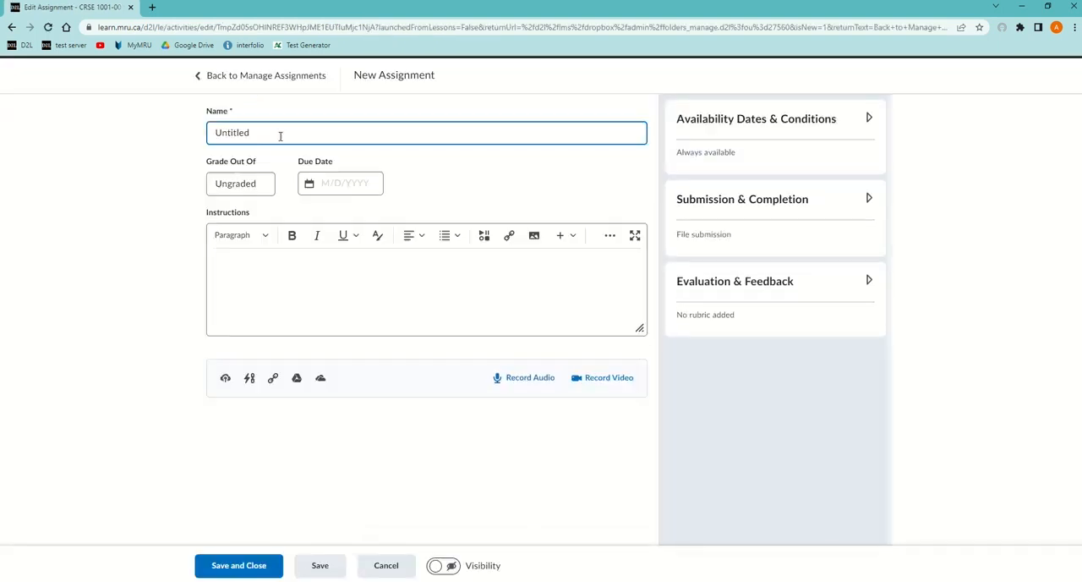
type("Term Paper")
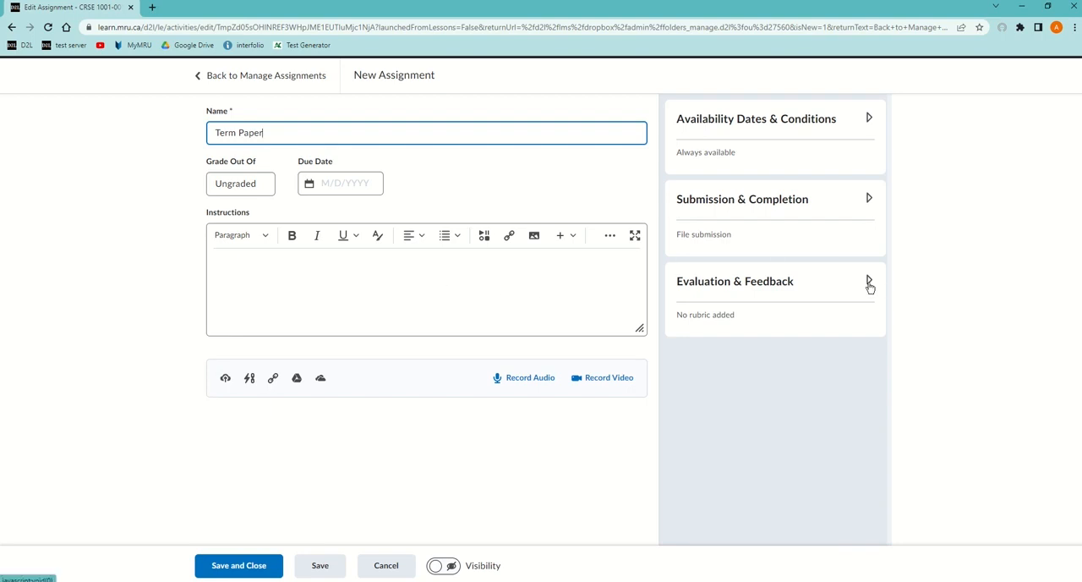
Grade the Term Paper out of 100 points and link it to a newly created grade item
left_click(261, 190)
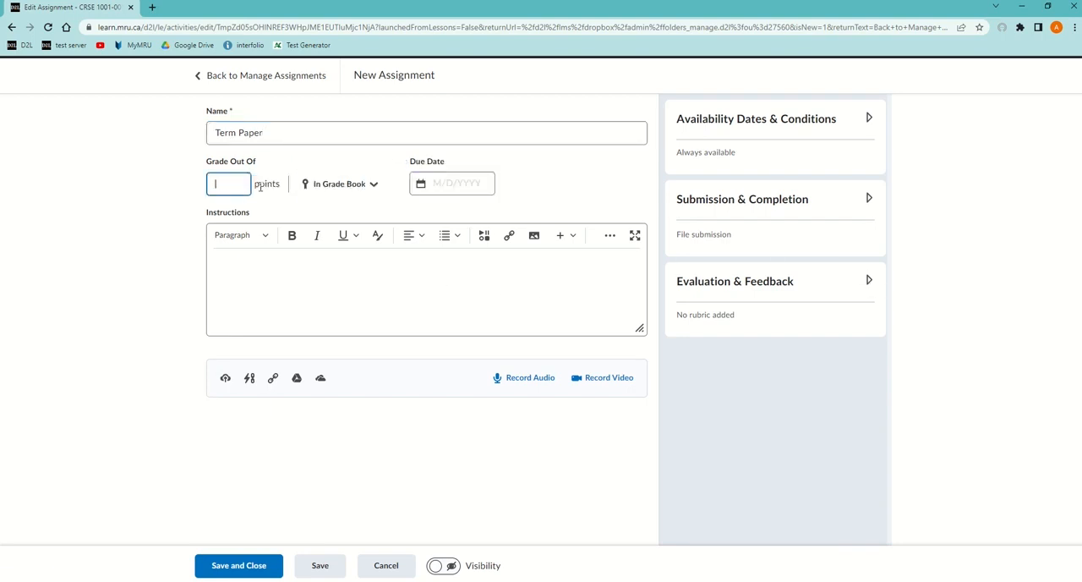
type("100")
left_click(309, 191)
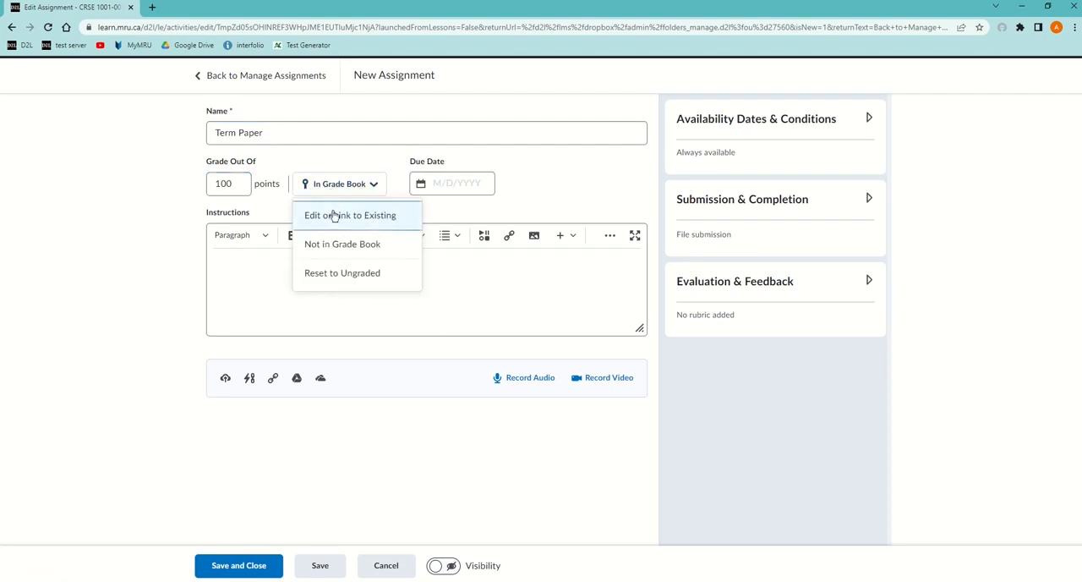
left_click(335, 216)
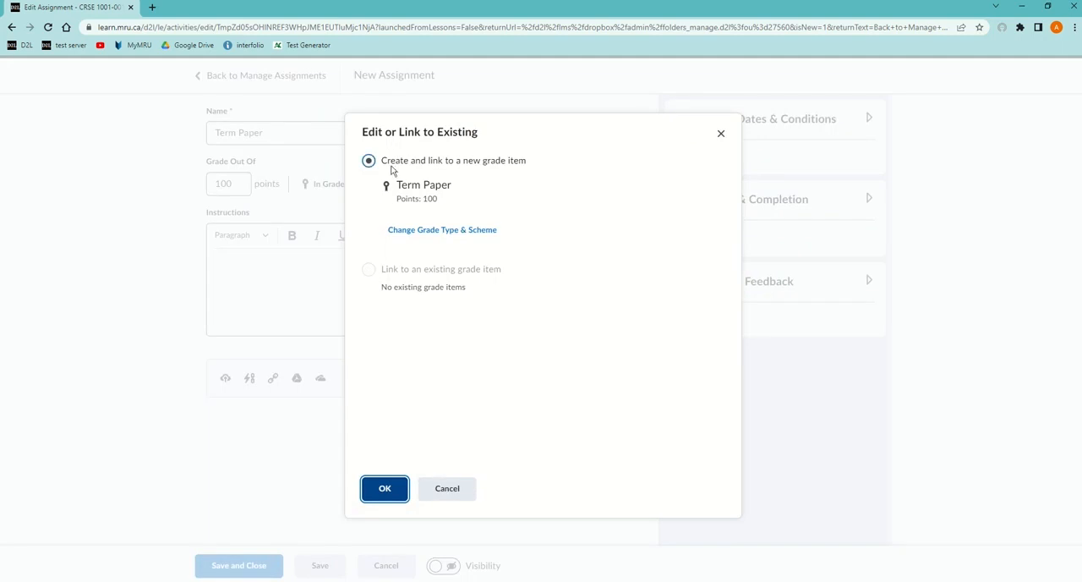
left_click(386, 485)
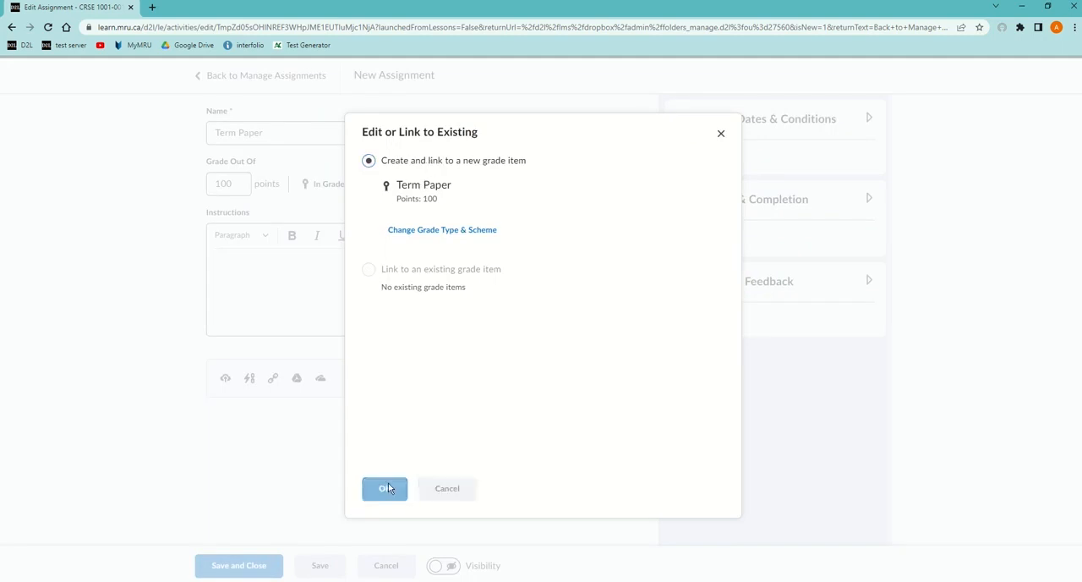
Set both the due date and the availability end date of the Term Paper to 9/29/2022
left_click(427, 191)
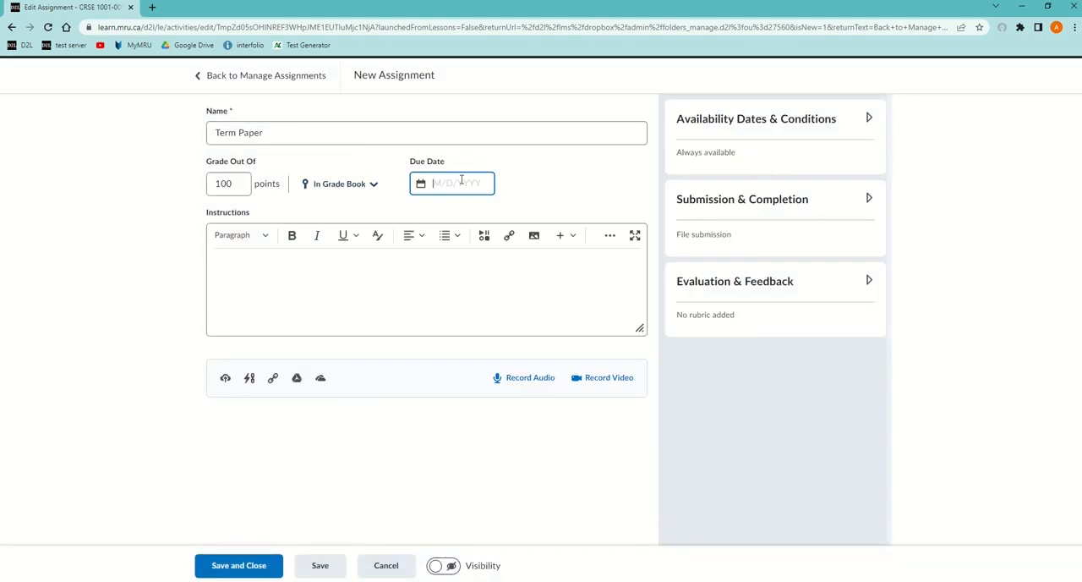
left_click(479, 375)
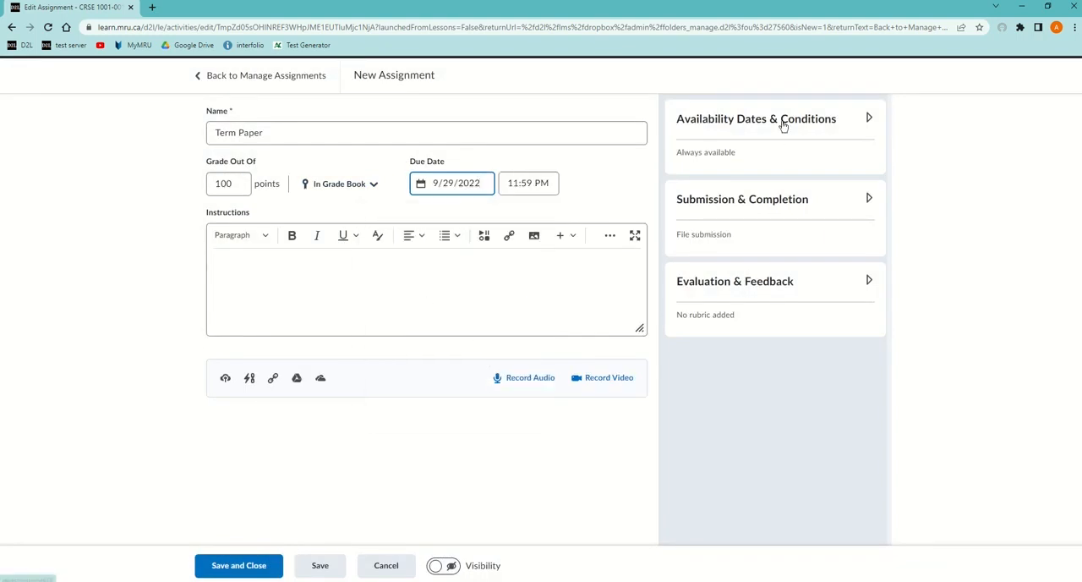
left_click(783, 120)
left_click(723, 182)
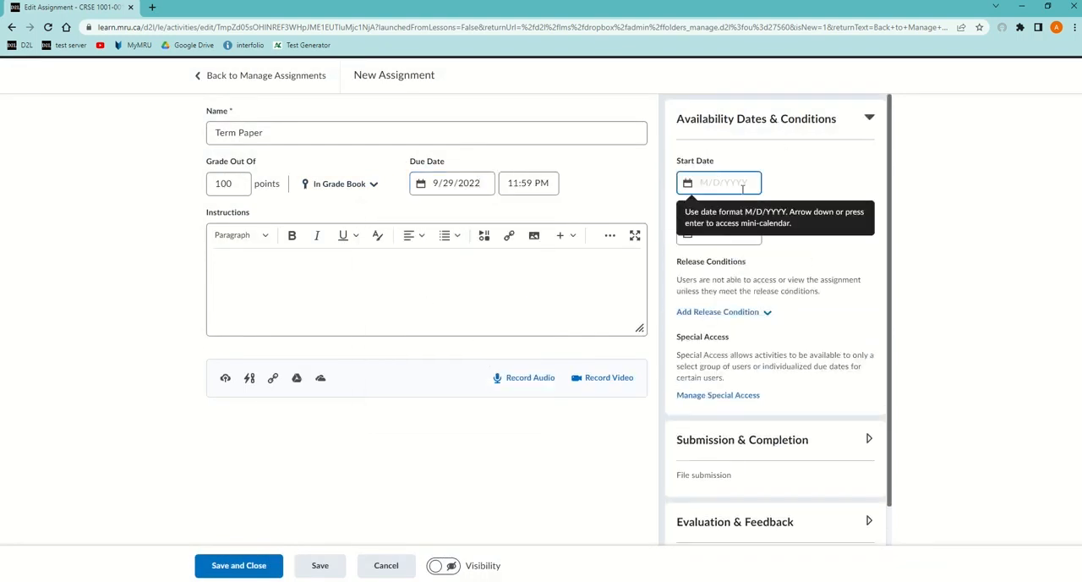
left_click(790, 193)
left_click(732, 235)
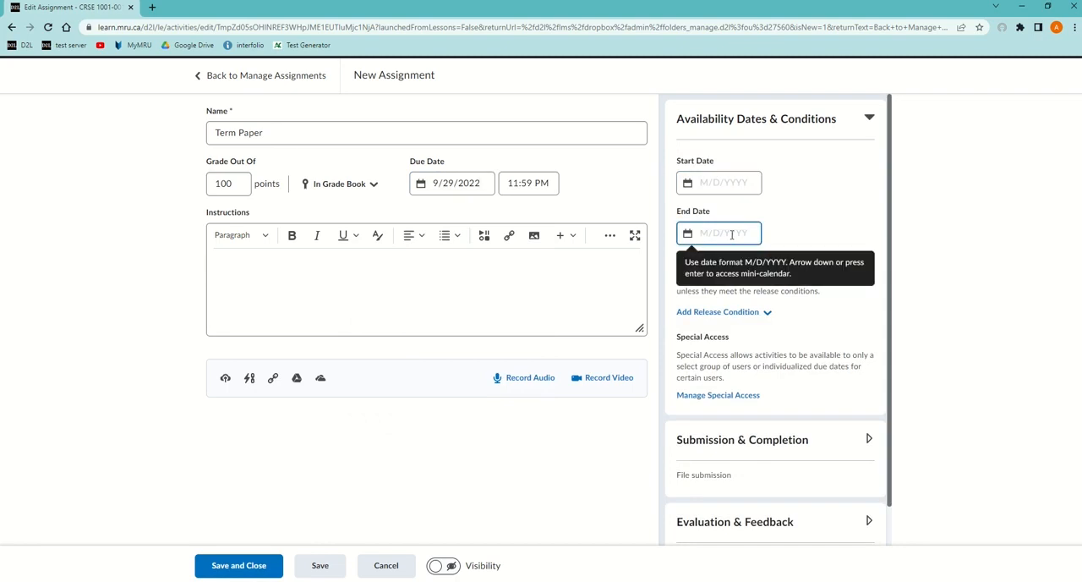
left_click(729, 234)
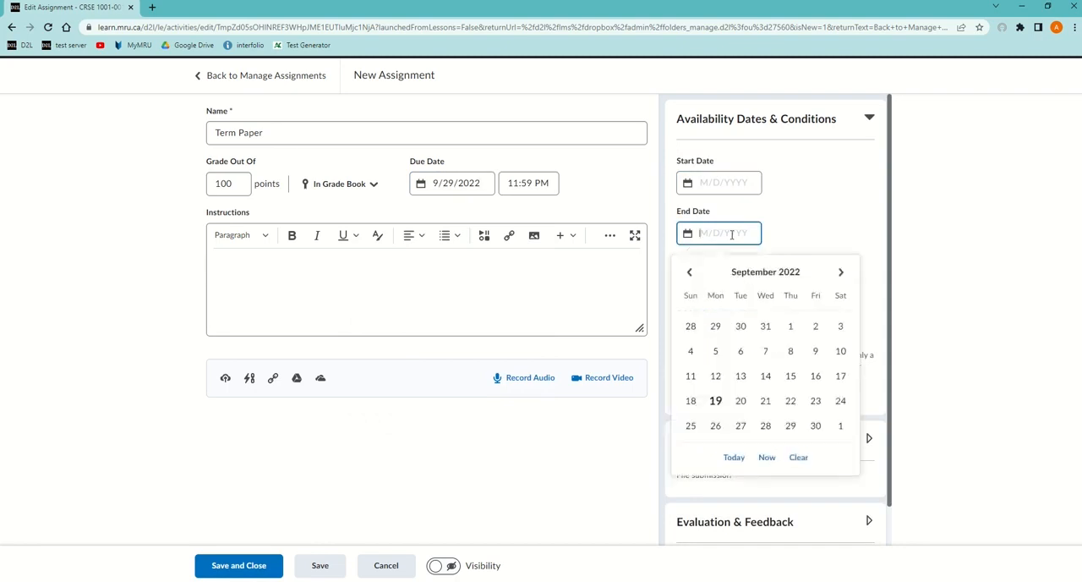
left_click(790, 427)
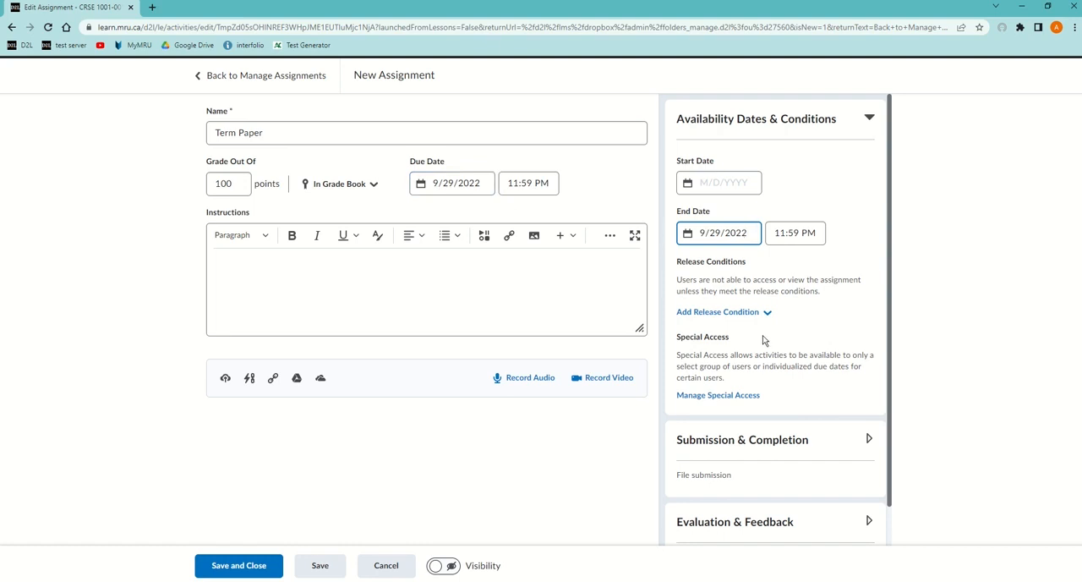
Enable the Turnitin Similarity Report for the Term Paper folder with automatic similarity checking on all submissions
scroll(790, 342, "down", 1)
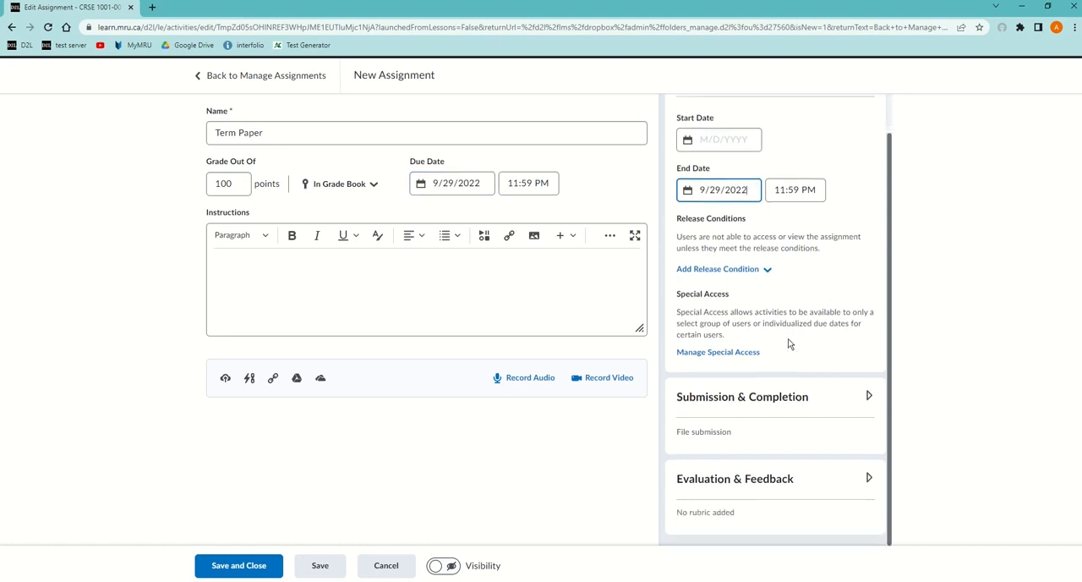
left_click(869, 479)
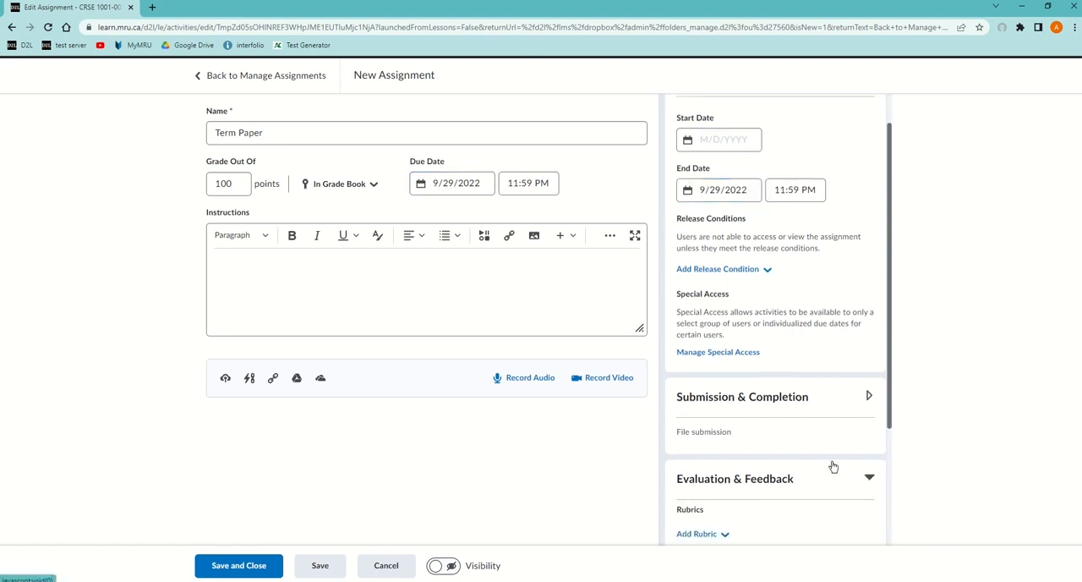
scroll(807, 429, "down", 5)
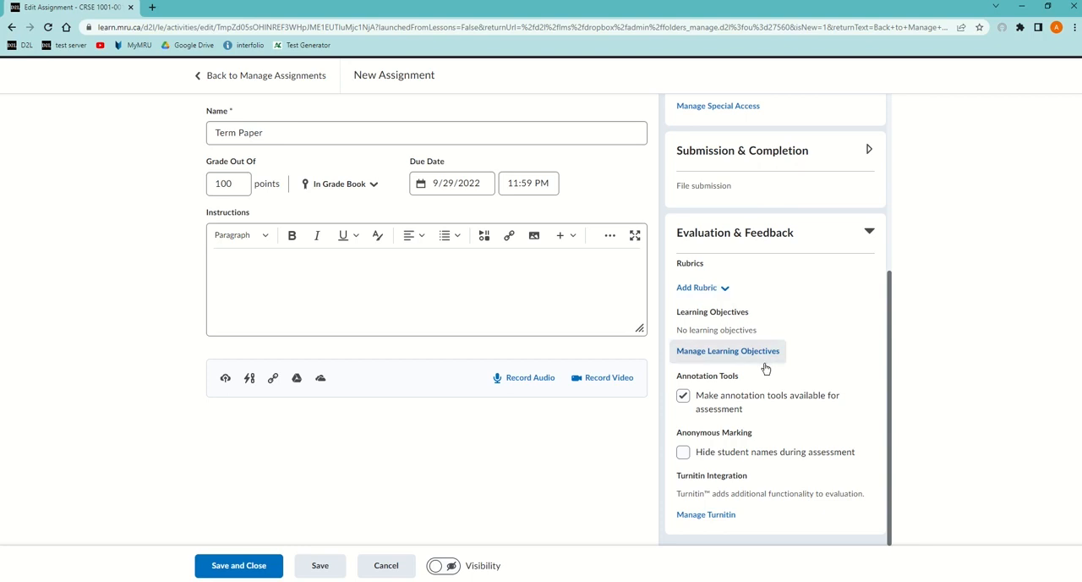
left_click(708, 516)
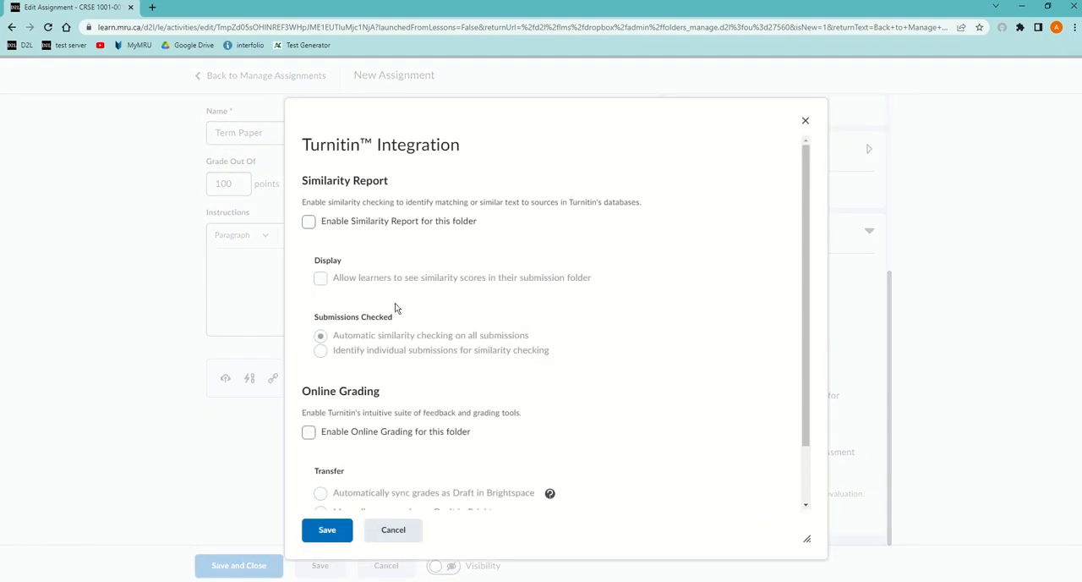
left_click(308, 222)
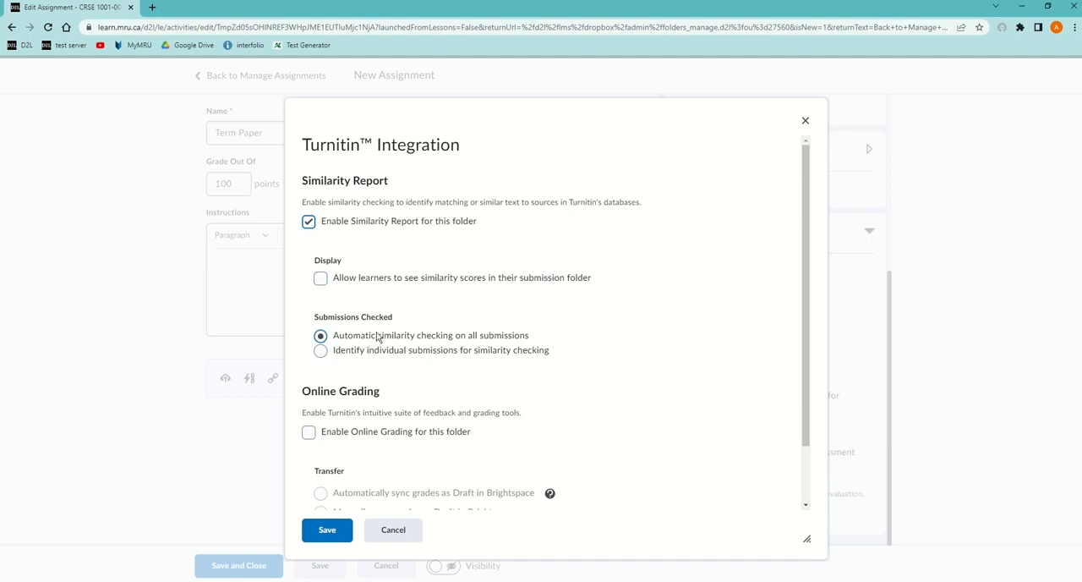
left_click(321, 353)
left_click(323, 339)
Enable Turnitin Online Grading for the Term Paper folder with grades automatically synced as Draft in Brightspace
left_click(308, 432)
scroll(372, 441, "down", 2)
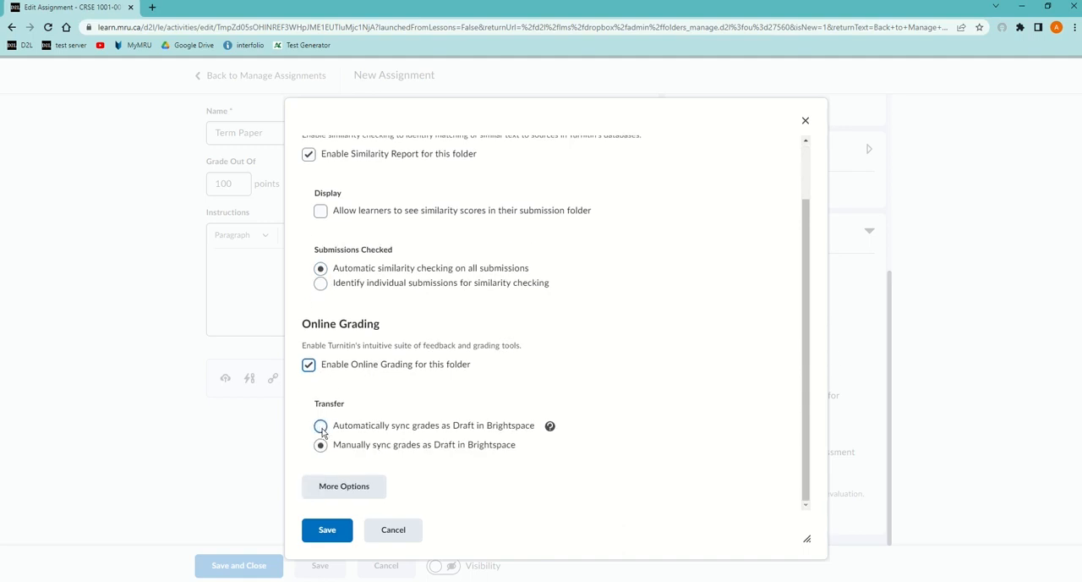
left_click(322, 430)
In Turnitin's additional options, submit papers to the Standard paper repository and disable ETS e-rater grammar checking
left_click(341, 497)
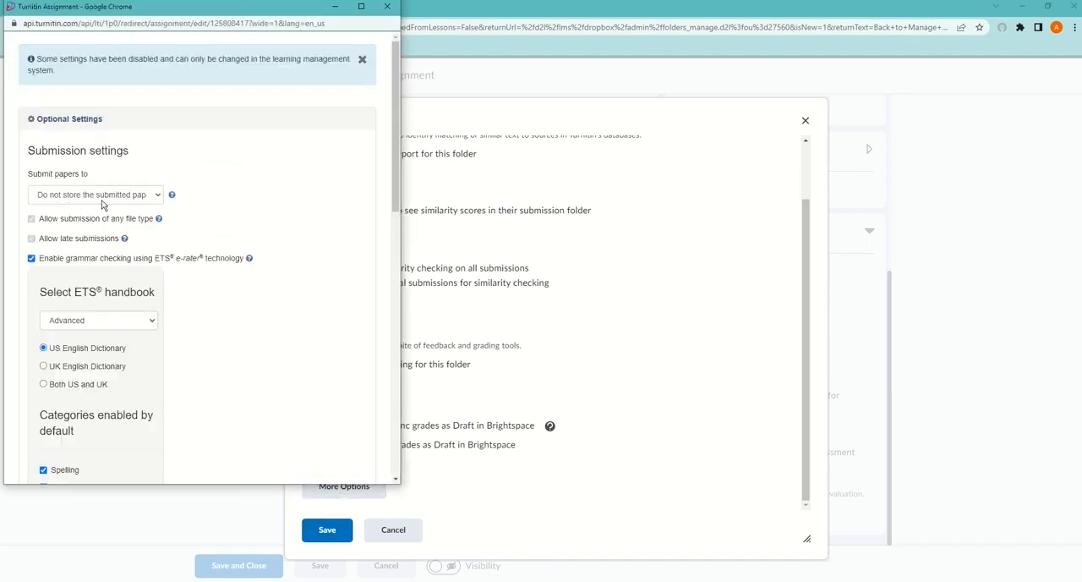
left_click(159, 197)
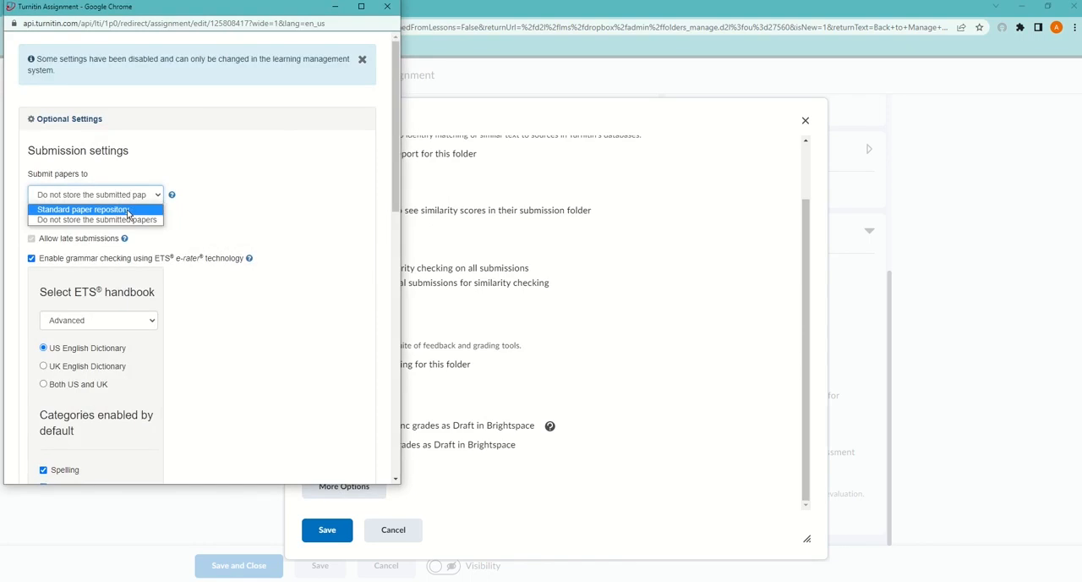
left_click(126, 210)
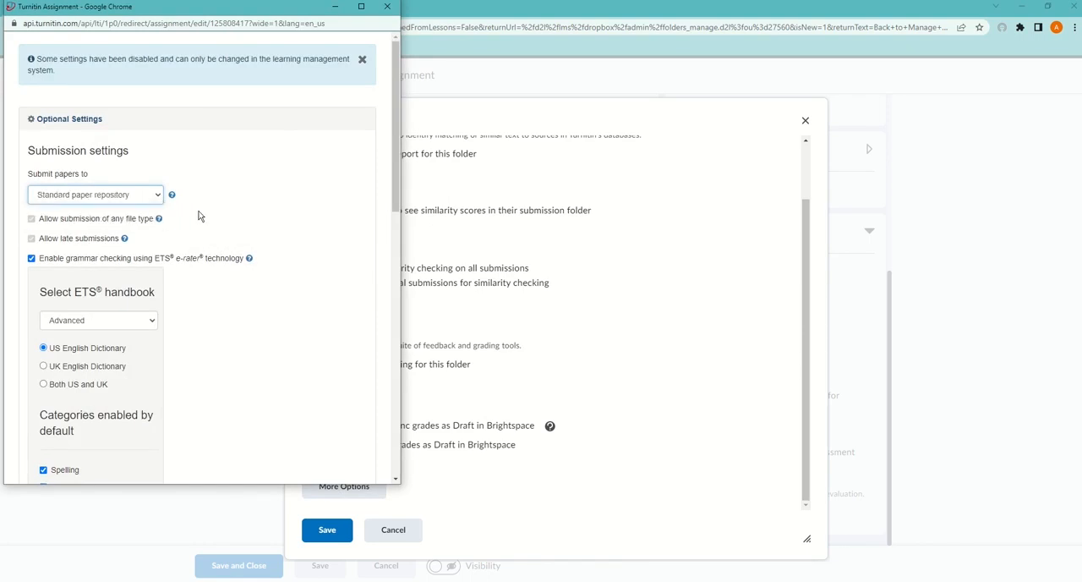
left_click(31, 259)
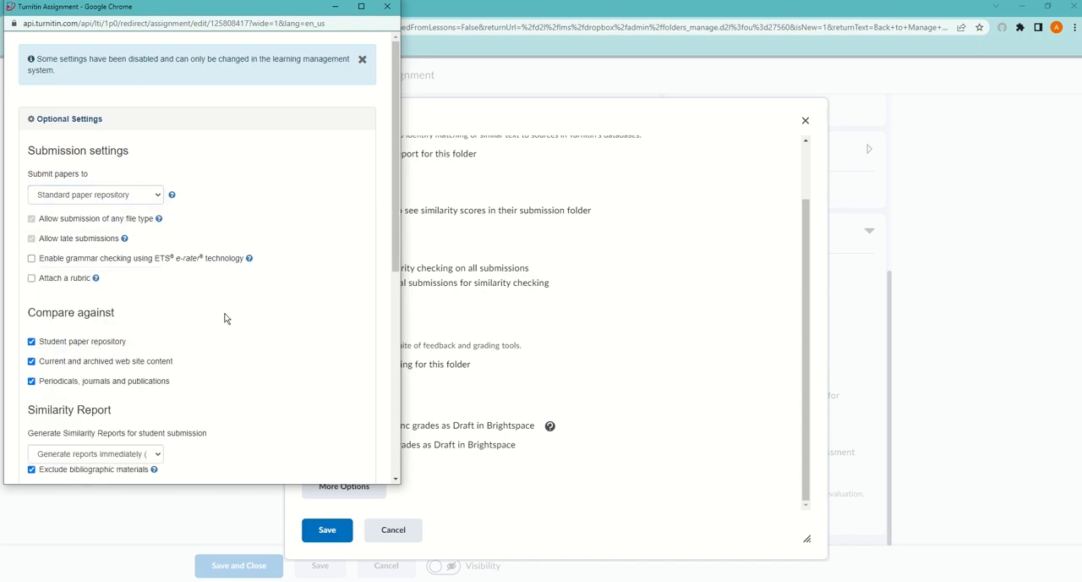
scroll(192, 266, "down", 2)
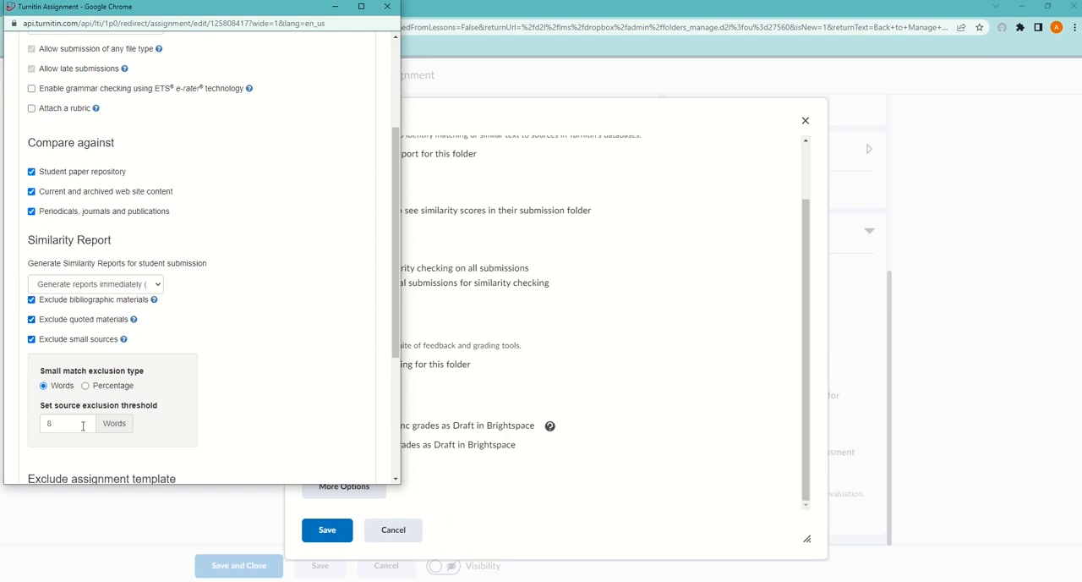
left_click(31, 339)
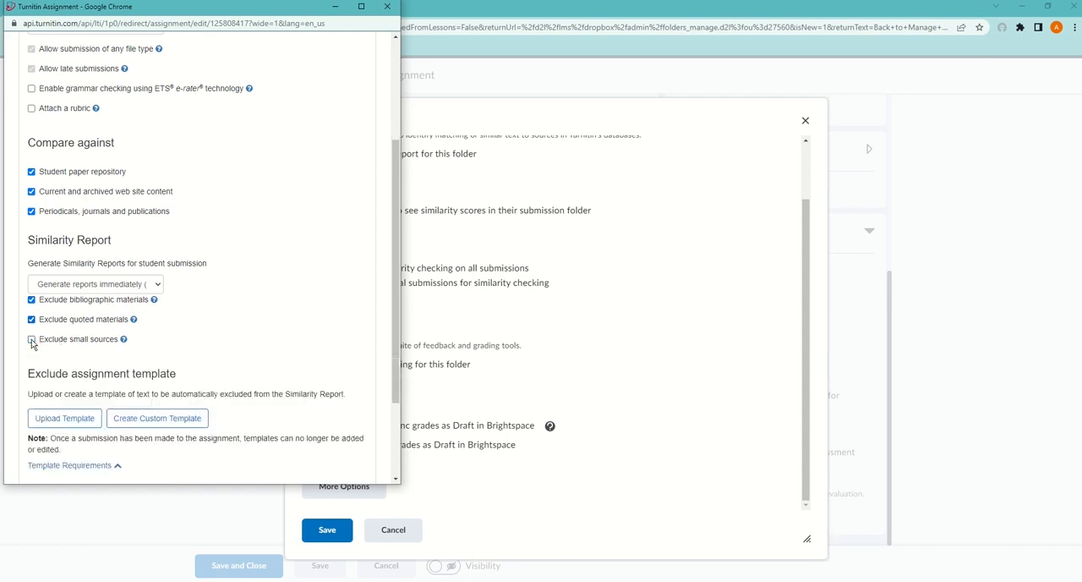
left_click(31, 339)
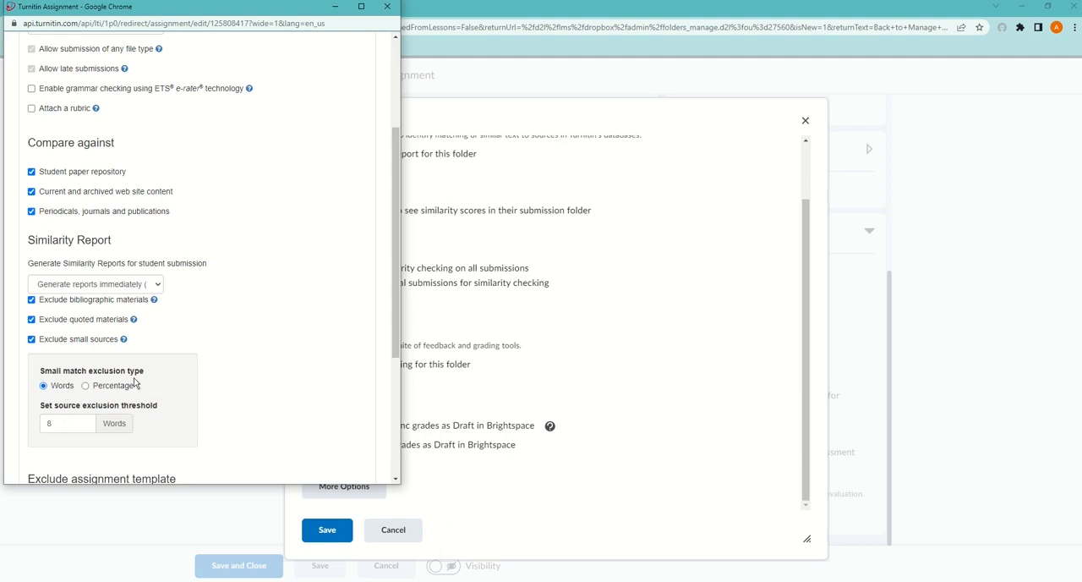
Submit the optional Turnitin settings and save the Turnitin integration for the Term Paper
scroll(160, 434, "down", 3)
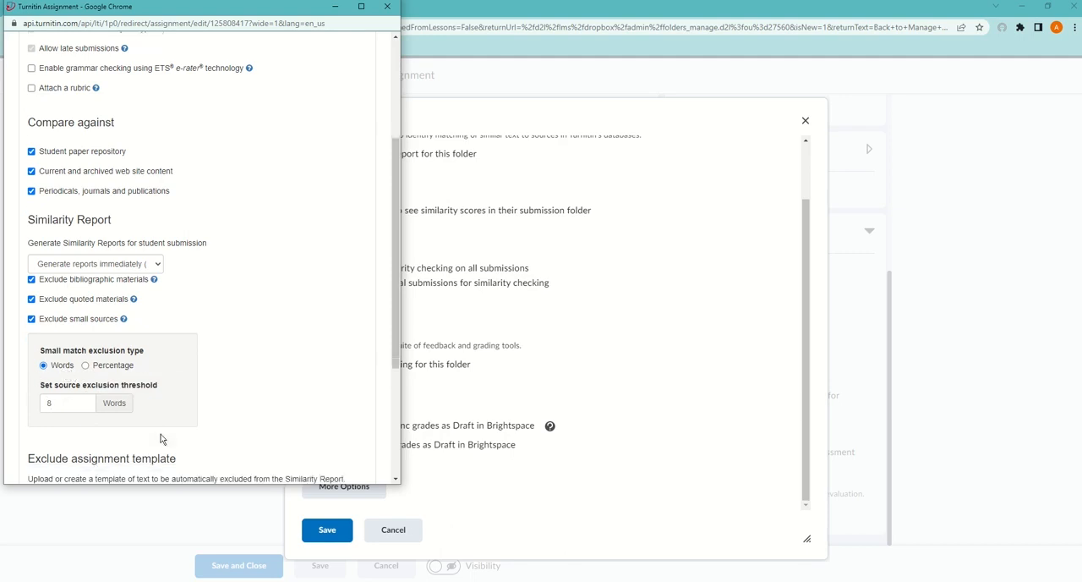
scroll(83, 303, "down", 1)
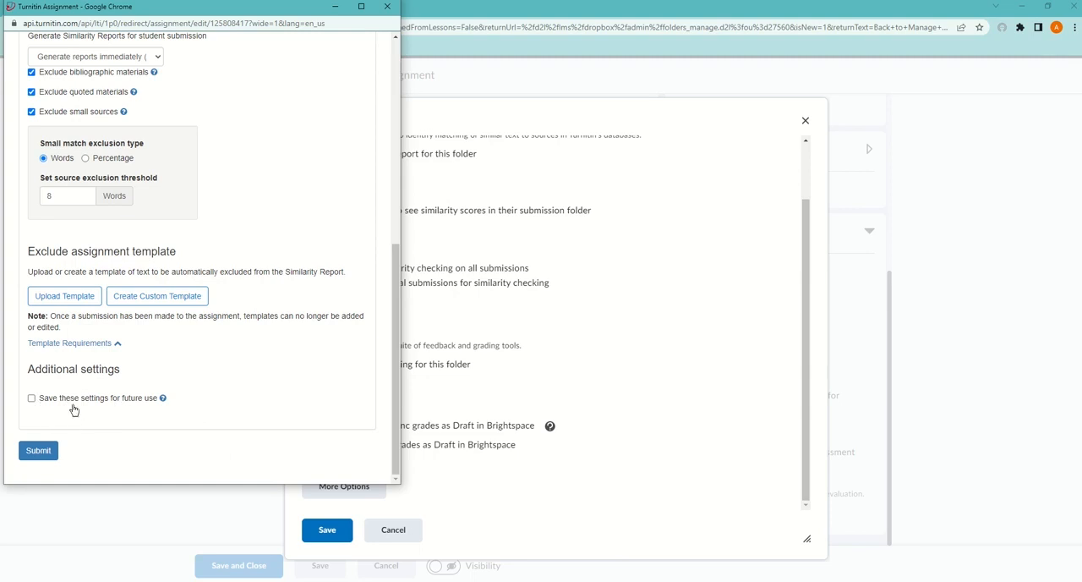
left_click(38, 454)
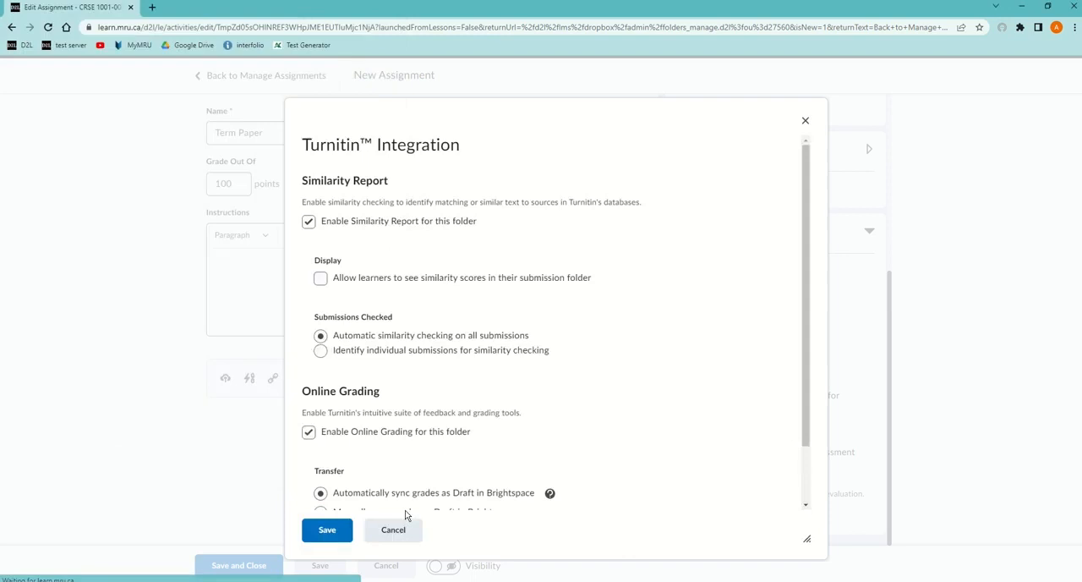
left_click(325, 537)
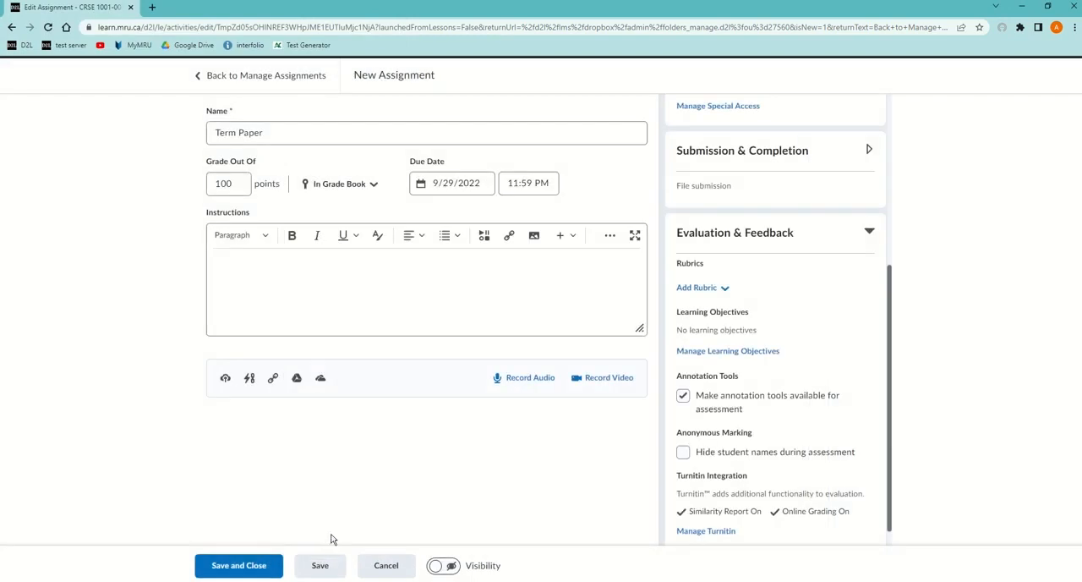
Make the Term Paper assignment visible to learners, then save and close it
left_click(487, 565)
left_click(236, 571)
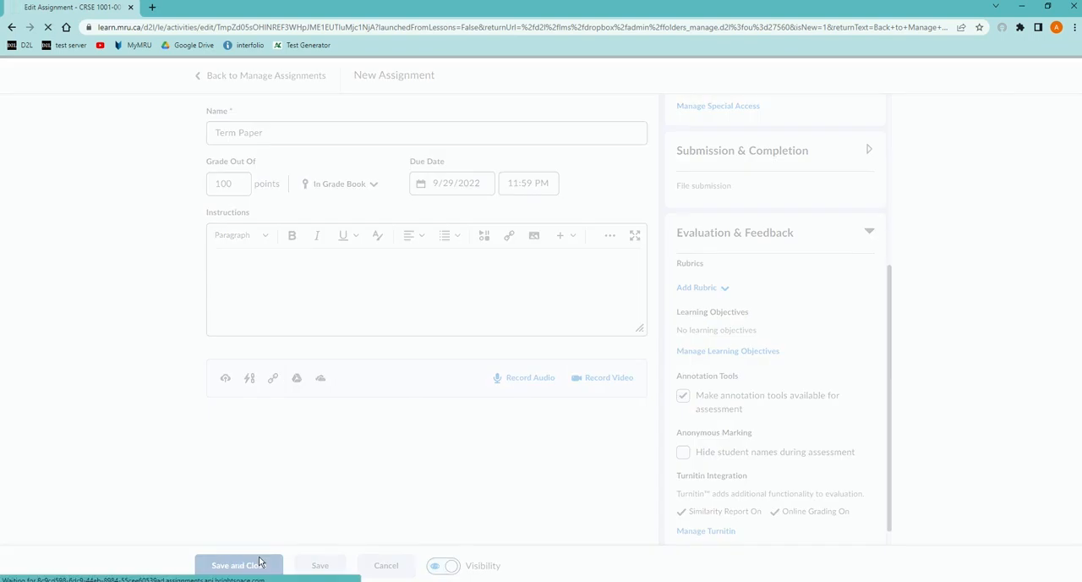